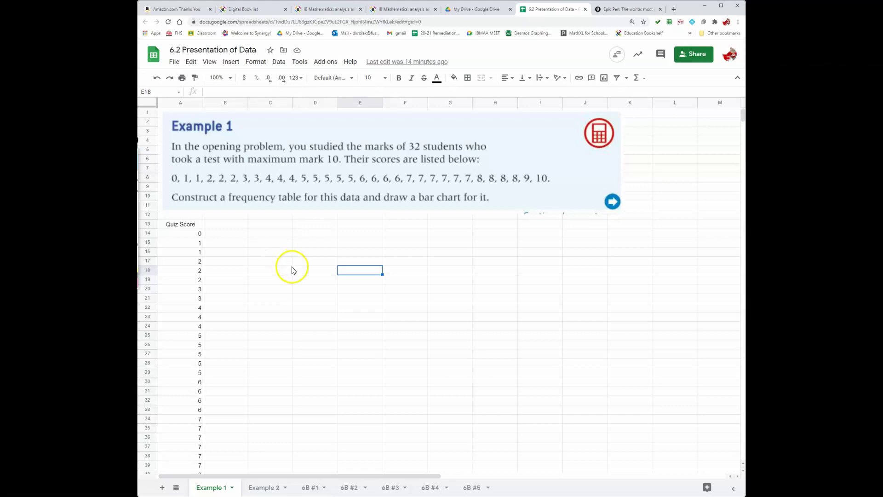
Enter the table headers Score in D13 and Frequency in E13
click(316, 225)
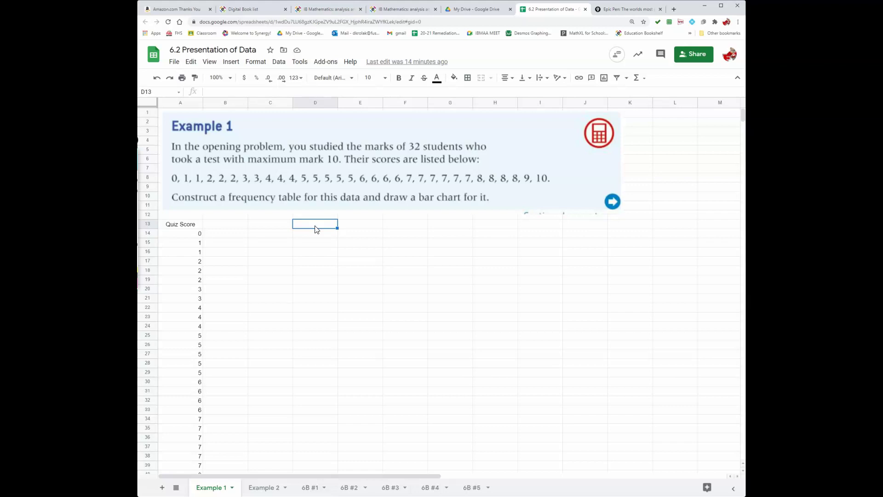
double_click(315, 225)
click(359, 223)
text(F)
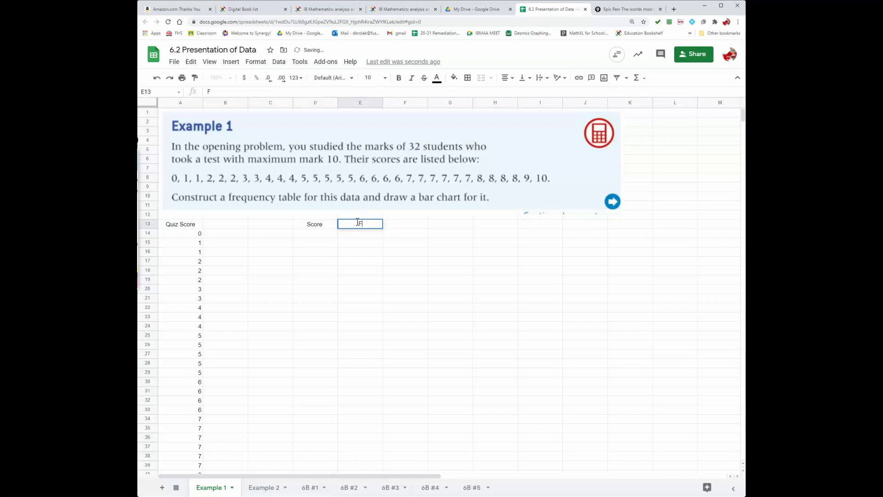
text(requency)
scroll(181, 233, down, 3)
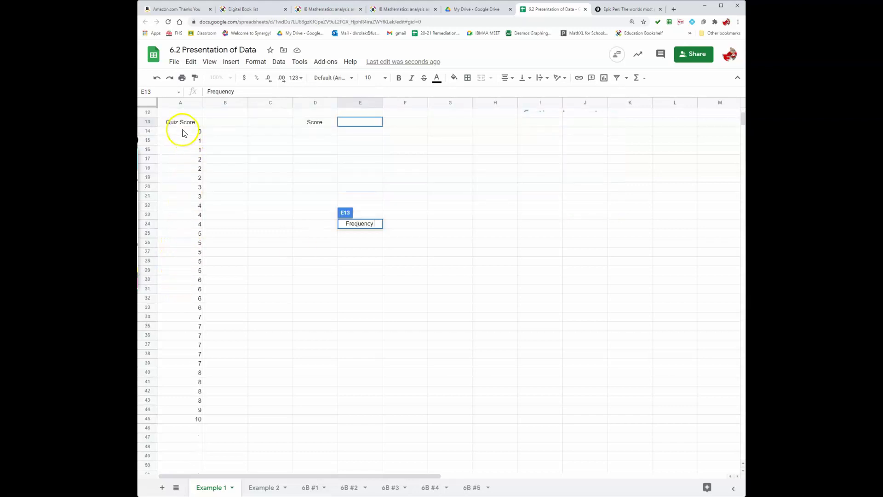
scroll(270, 236, up, 1)
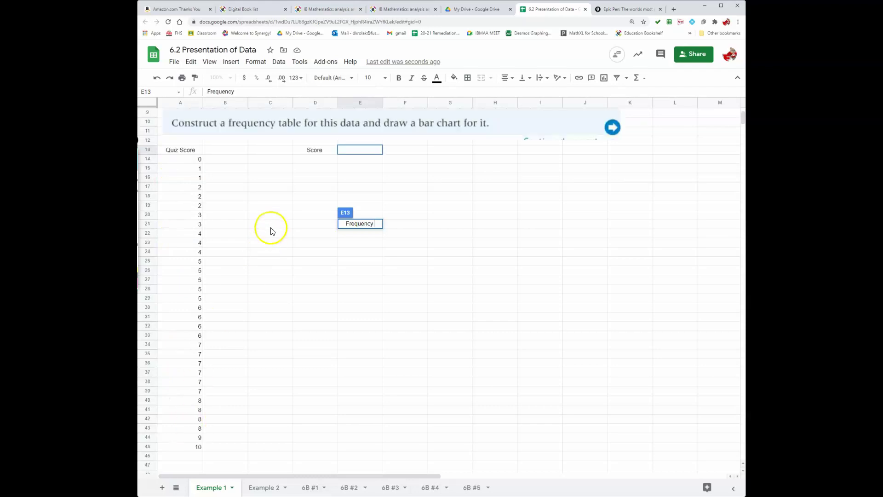
List the possible scores 0 through 10 under the Score header in D14:D24
click(317, 163)
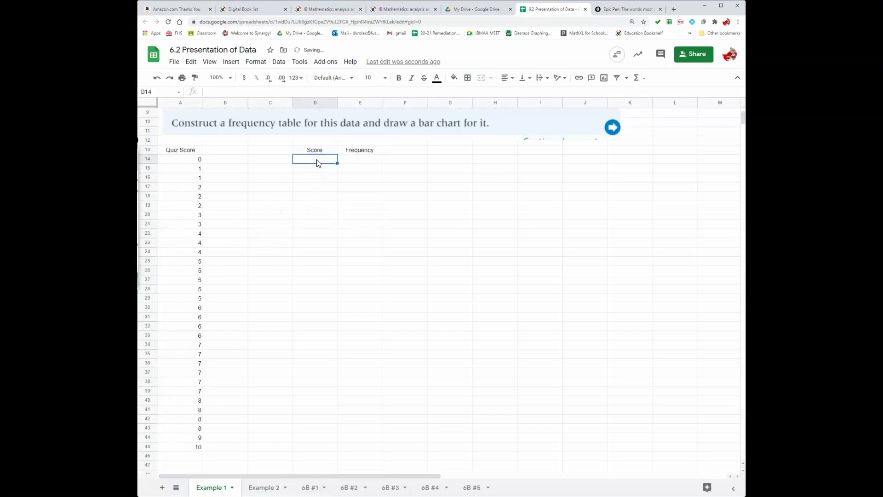
text(0)
key(Return)
text(1)
key(Return)
text(2)
key(Return)
text(3)
key(Return)
text(4)
key(Return)
text(5)
key(Return)
text(6)
key(Return)
text(7)
key(Return)
text(8)
key(Return)
text(9)
key(Return)
text(1)
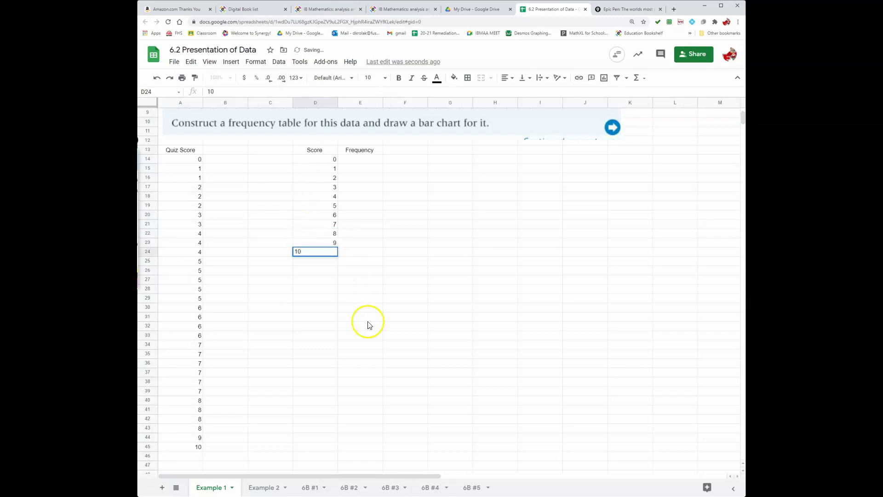
click(369, 338)
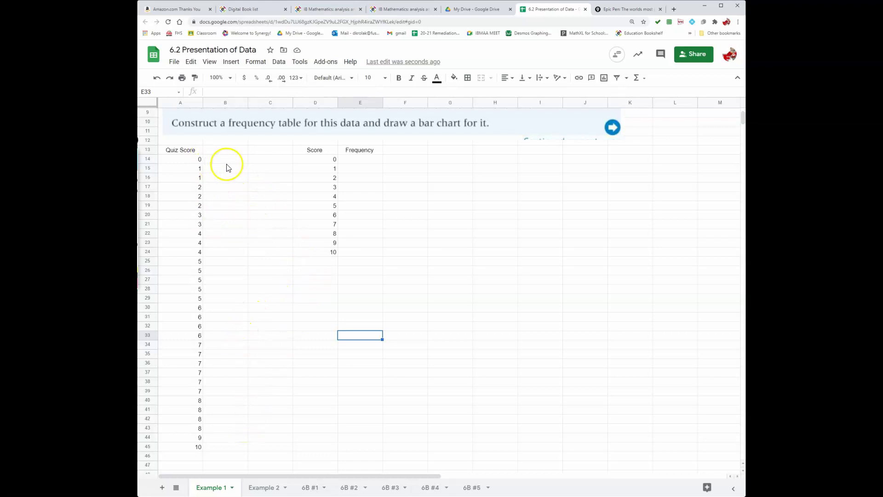
Enter =FREQUENCY(A14:A45,D14:D24) in E14 to count how often each quiz score occurs
click(351, 163)
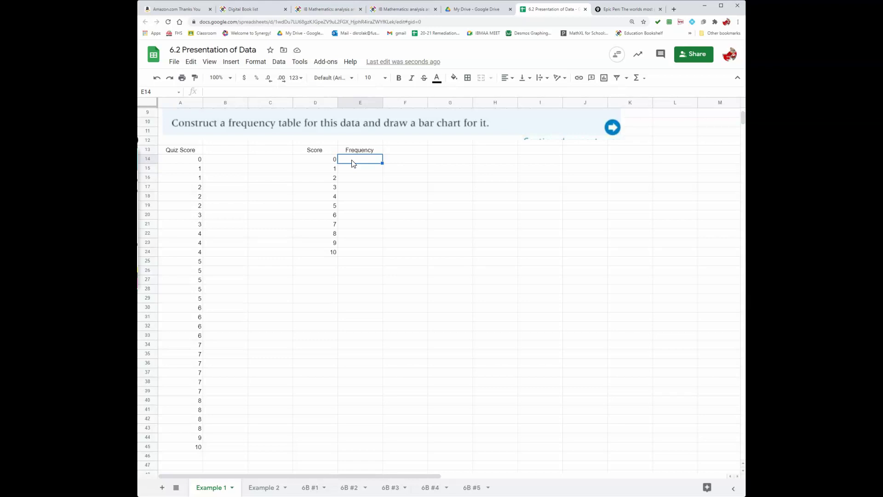
text(=)
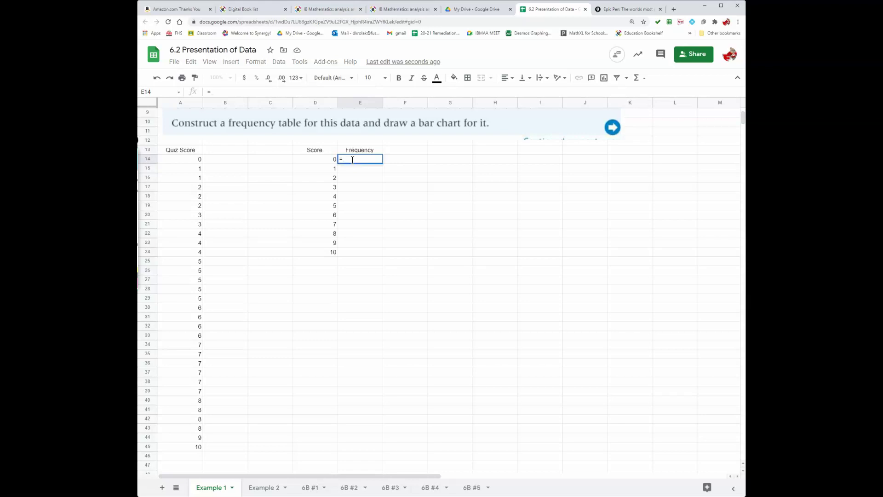
text(fr)
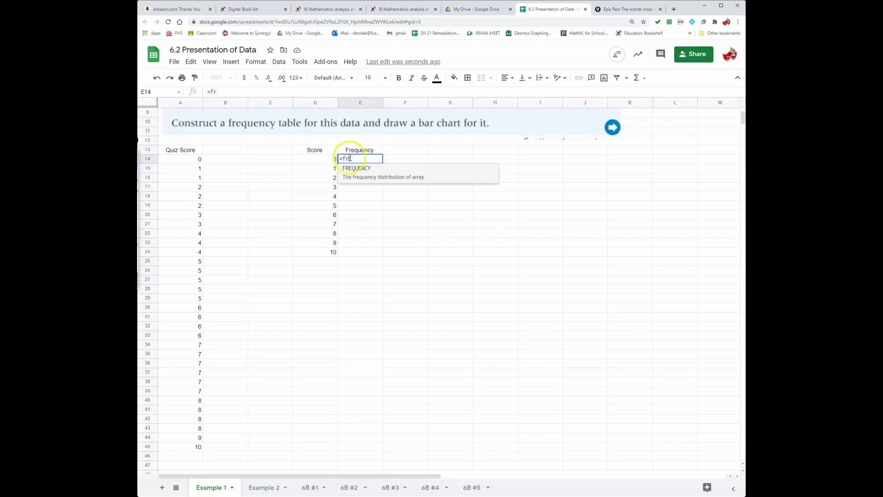
click(358, 172)
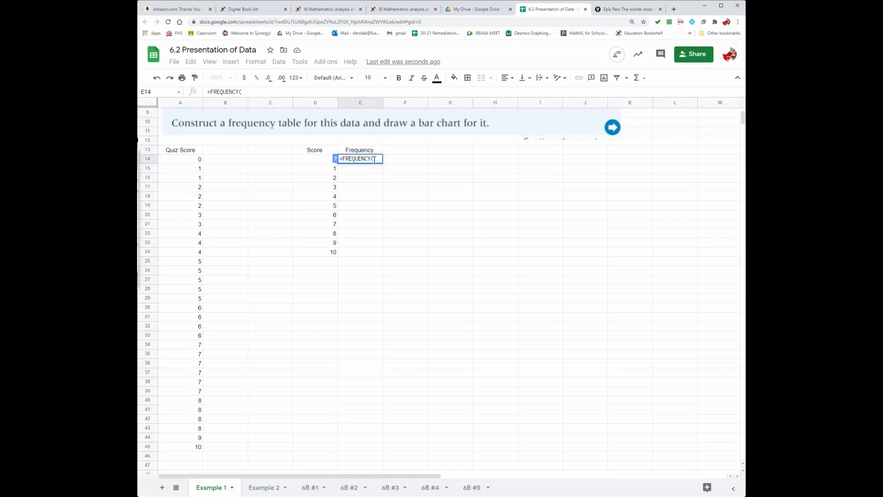
click(183, 160)
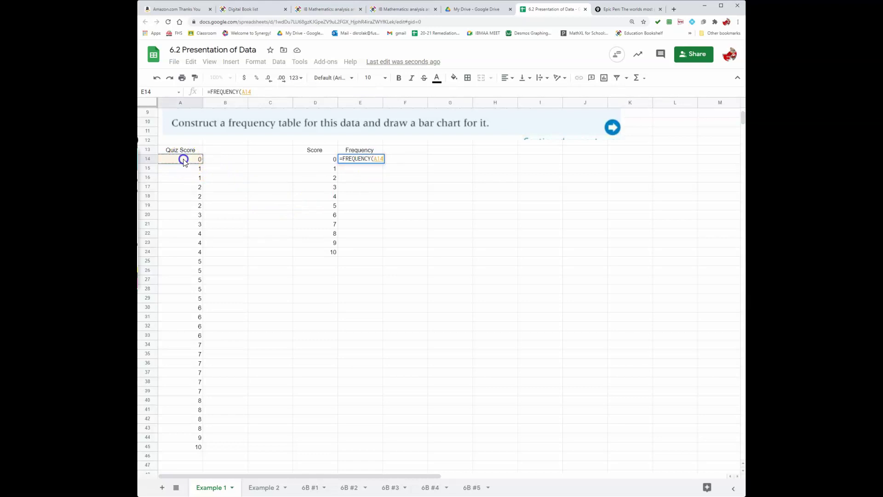
drag(184, 159, 191, 450)
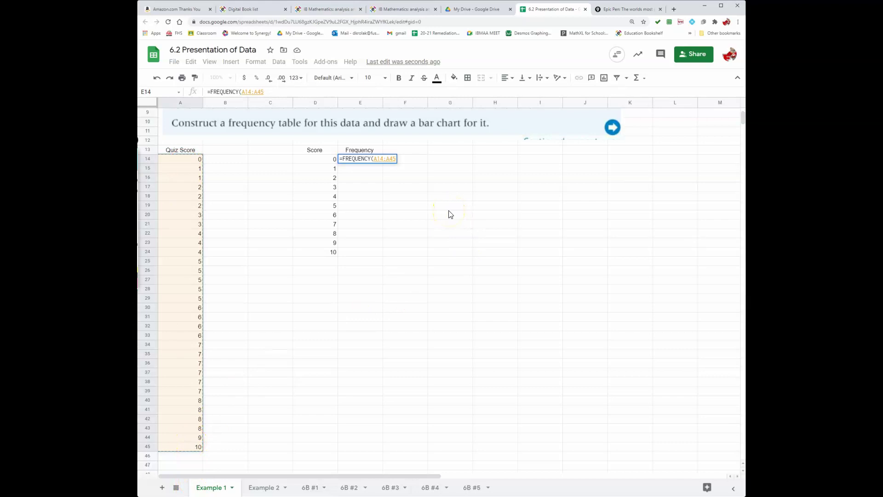
text(,)
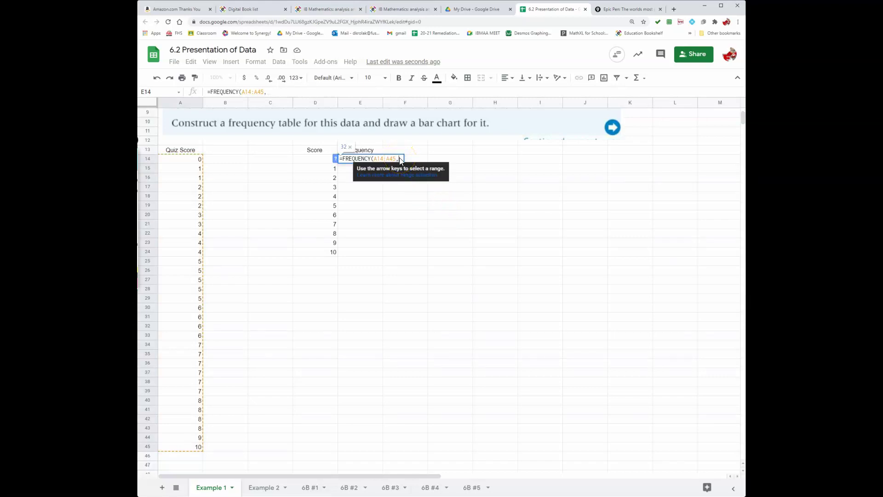
click(321, 161)
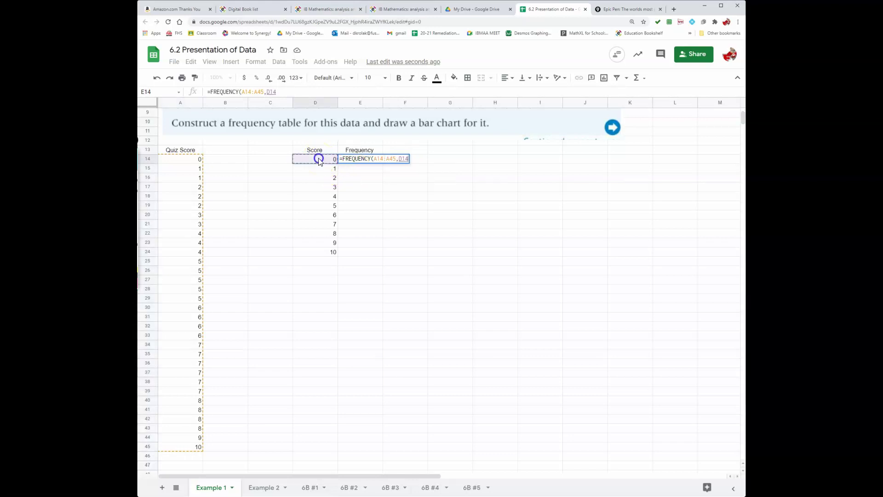
drag(320, 162, 321, 252)
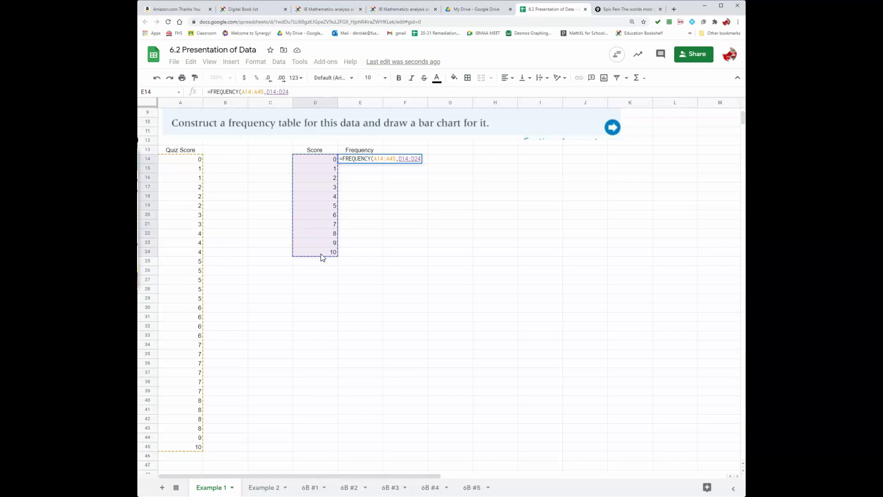
text())
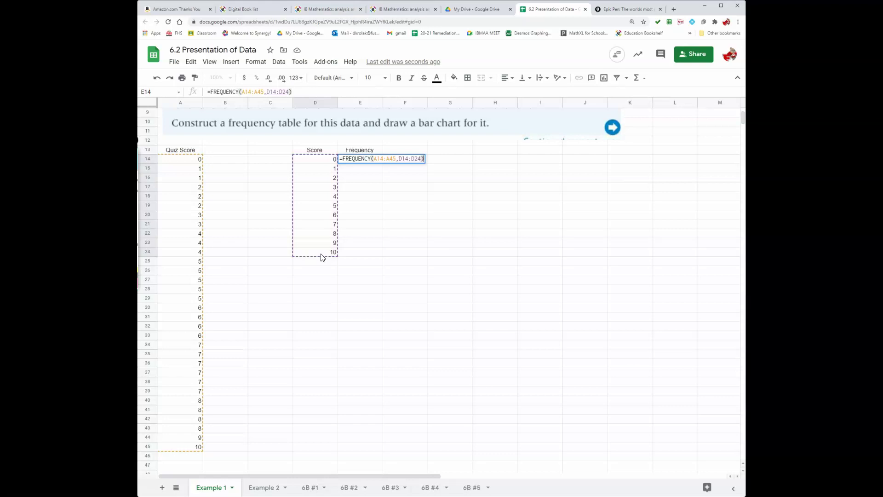
key(Return)
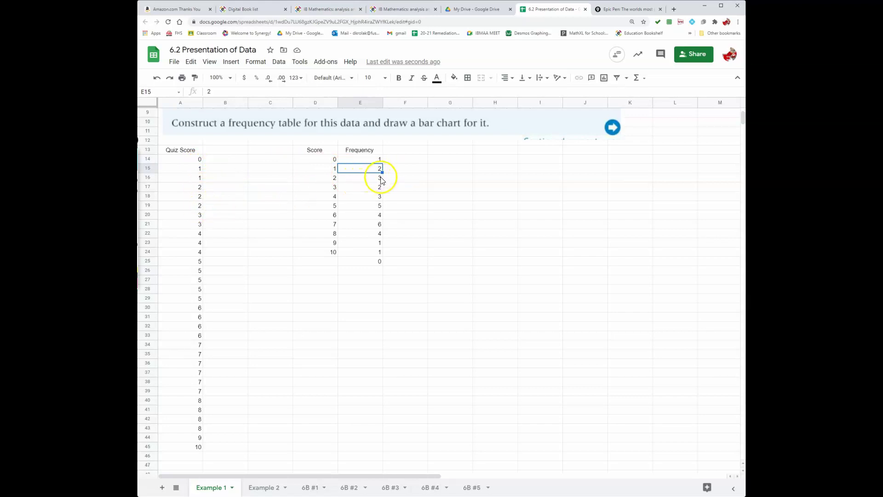
click(405, 290)
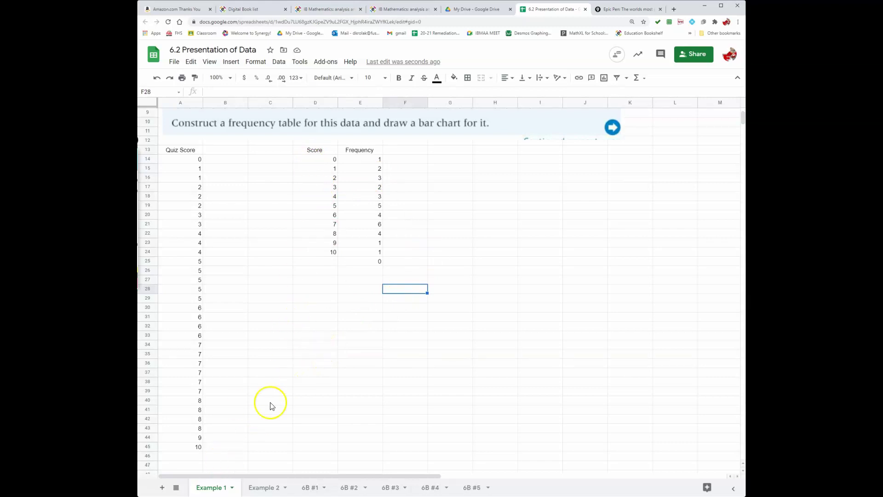
click(153, 481)
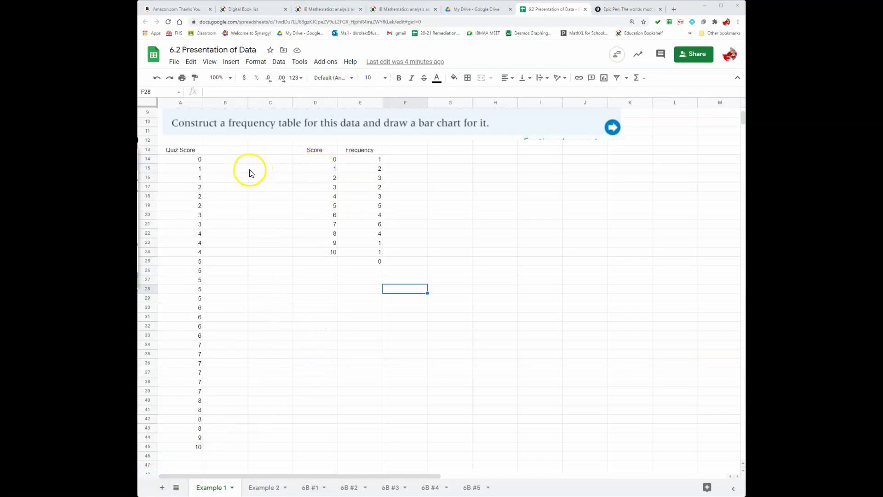
Insert a column chart from the score and frequency table D13:E24 and place it just below the table
click(308, 152)
drag(308, 153, 352, 252)
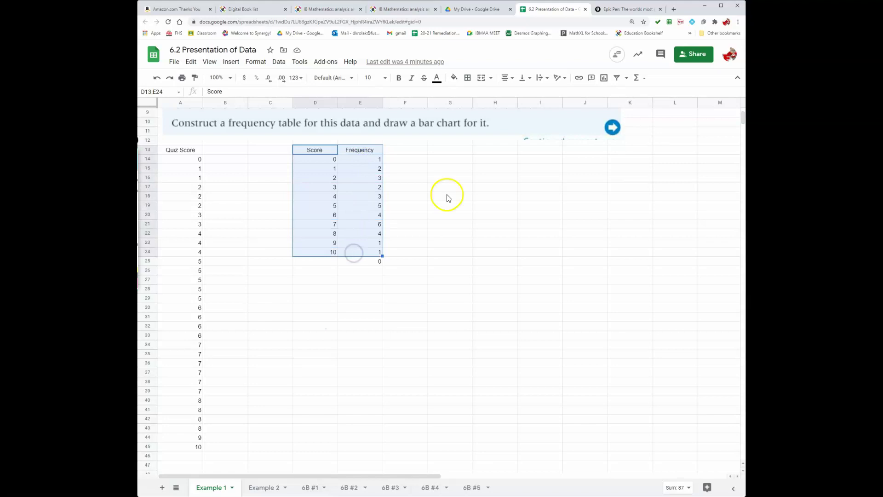
click(604, 84)
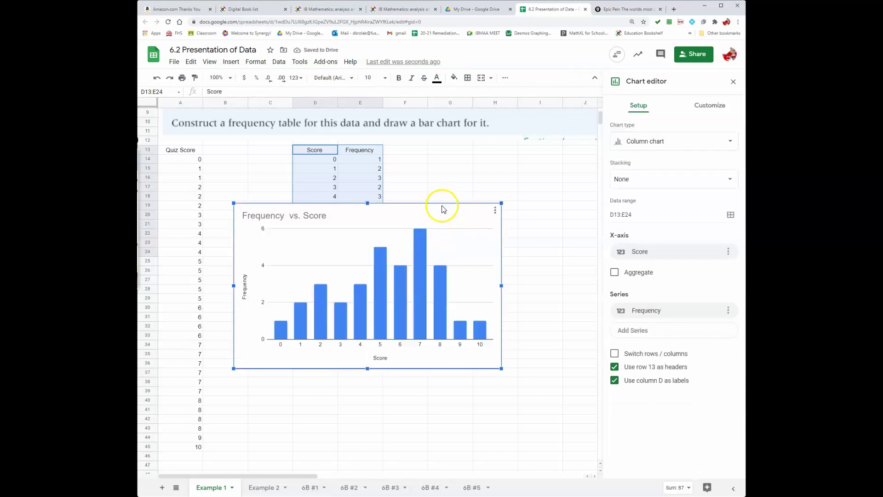
drag(443, 203, 473, 269)
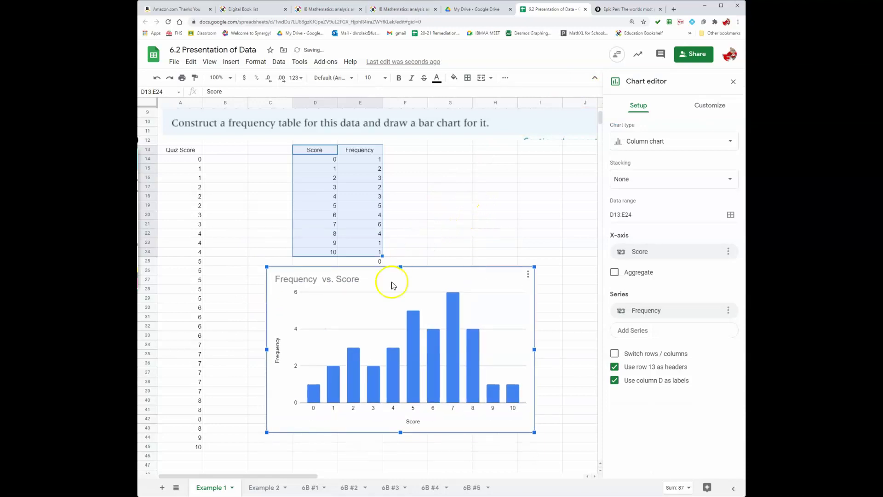